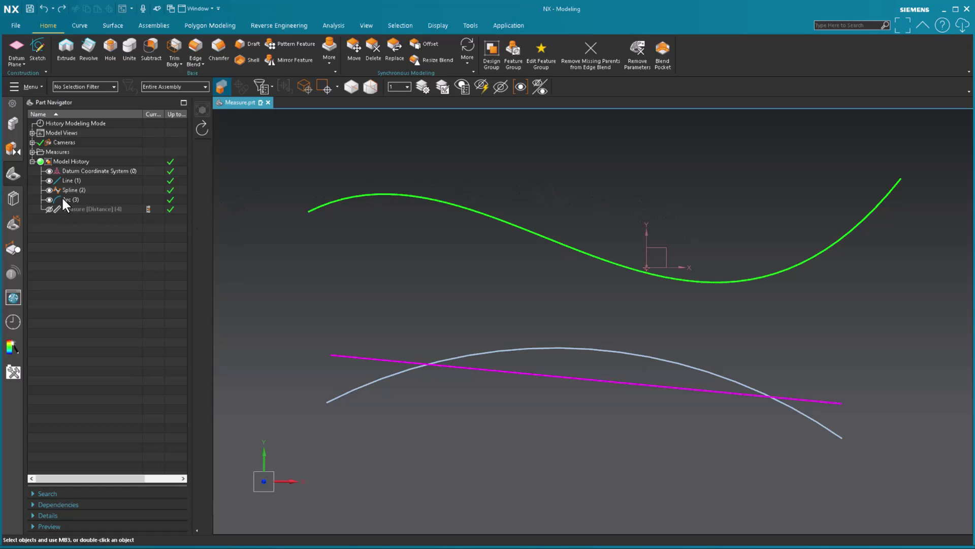
Step: Hide Arc (3) in the Part Navigator, leaving only the green spline and magenta line
left_click(49, 200)
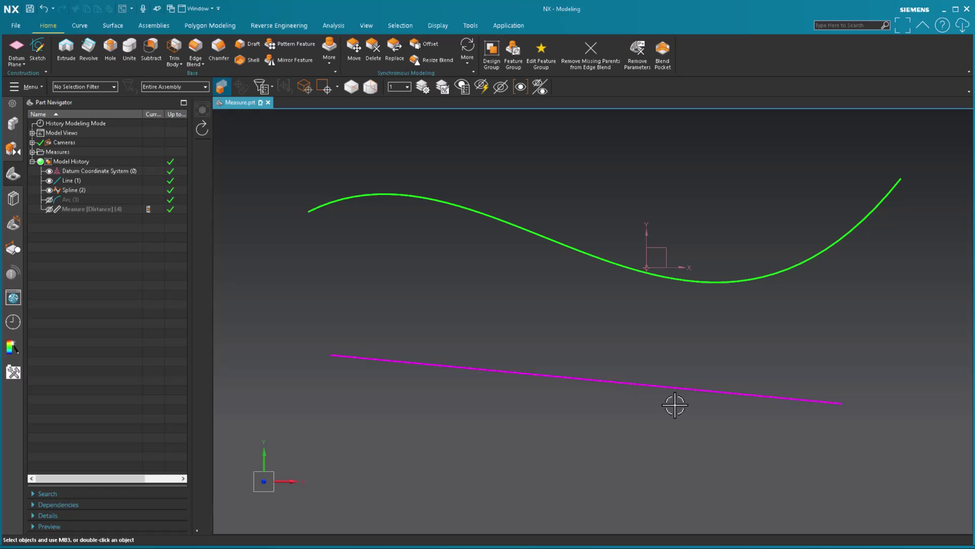
left_click(572, 453)
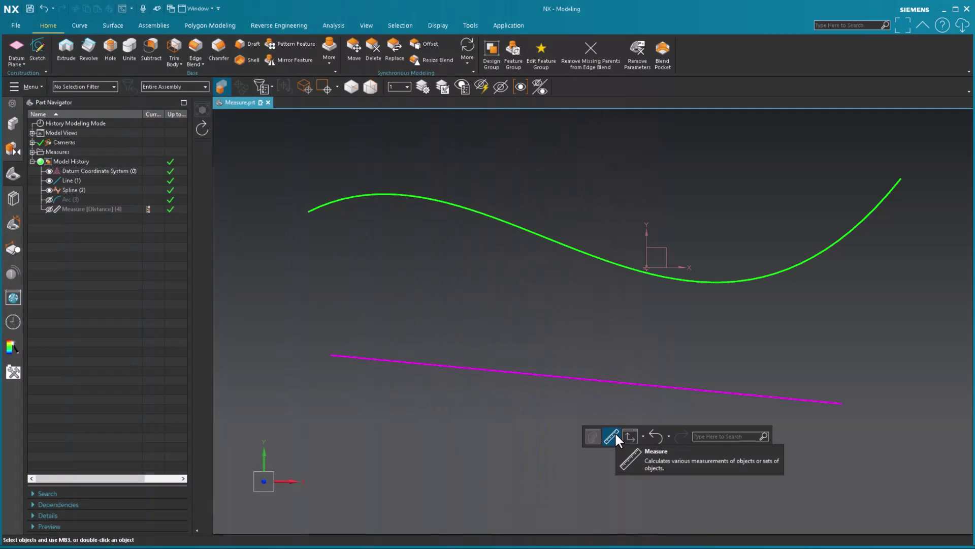
Step: Measure the Minimum Distance from the magenta line to the spline, reading 124.7610 mm
left_click(615, 431)
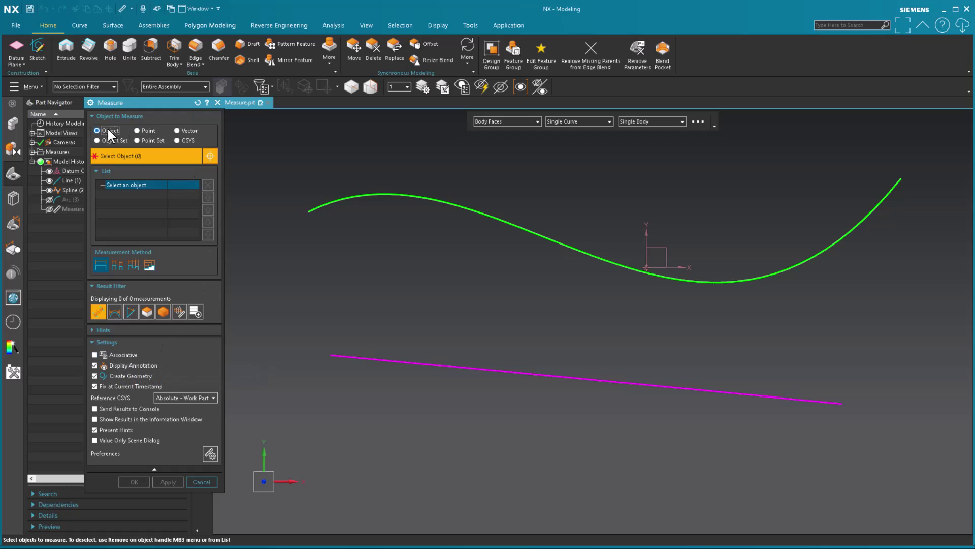
left_click(503, 367)
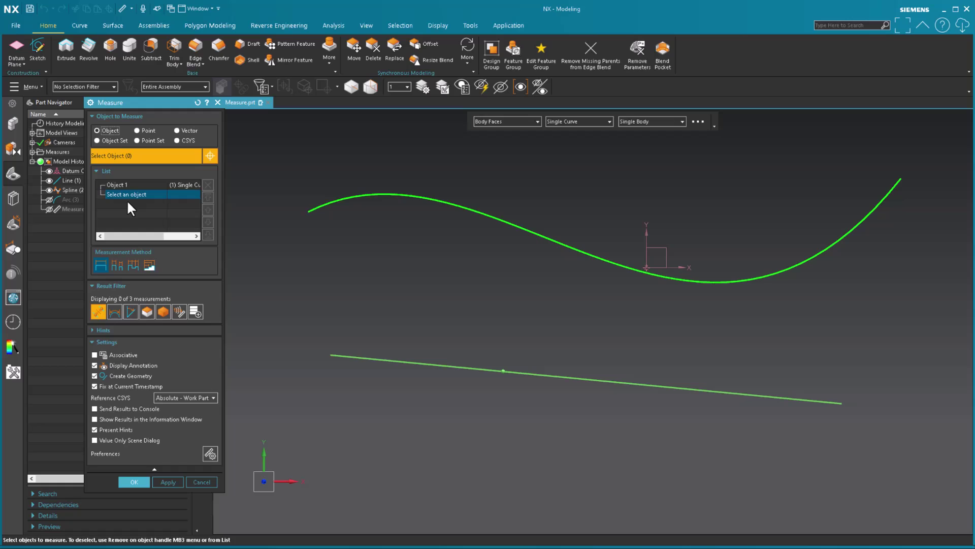
left_click(552, 239)
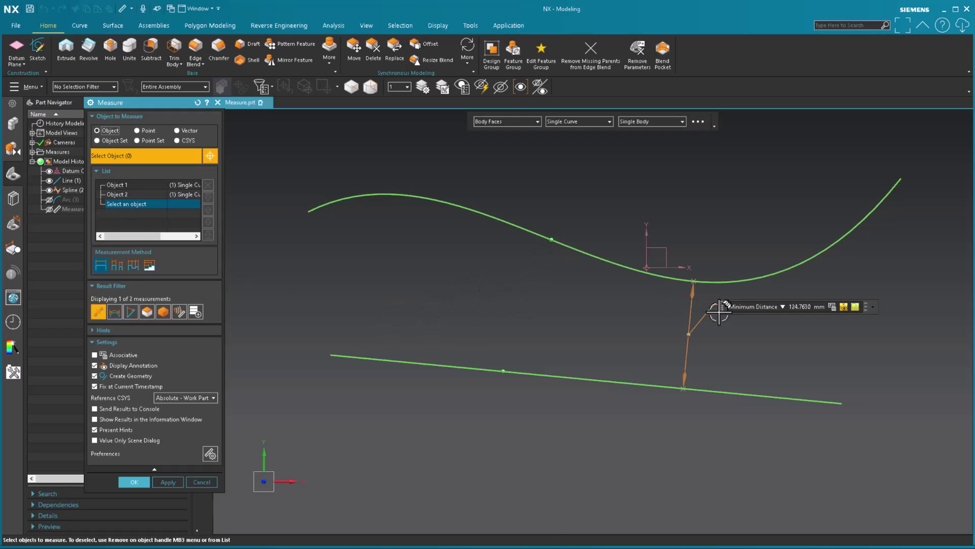
left_click(757, 307)
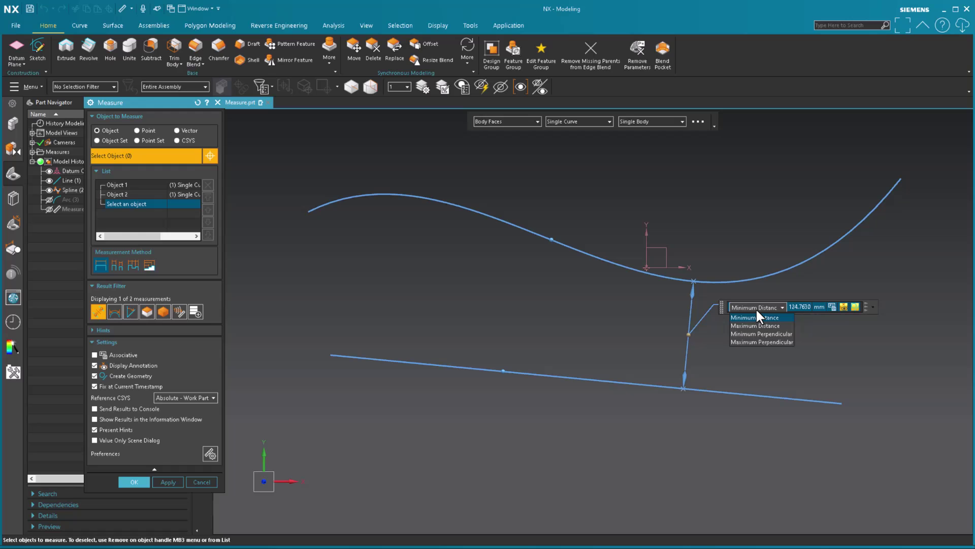
left_click(757, 308)
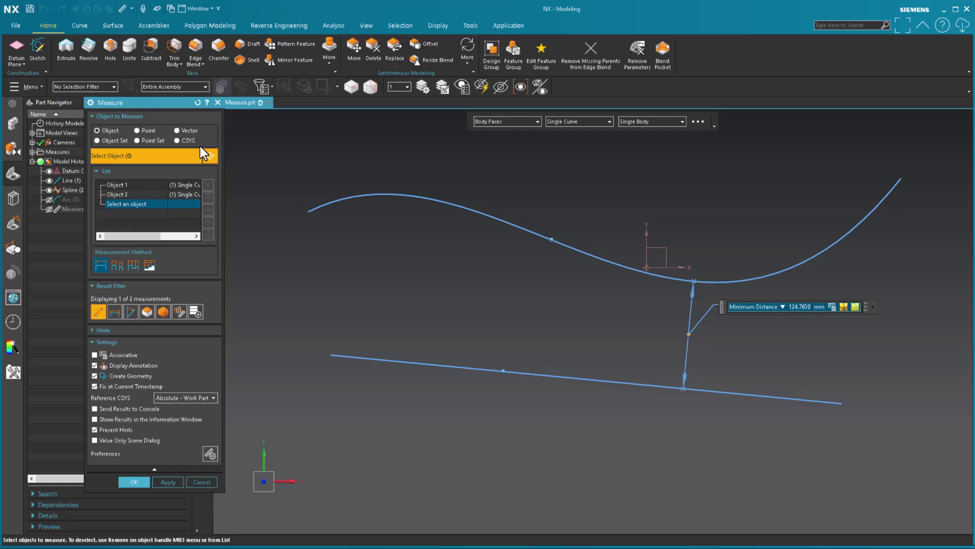
Step: Project the line-to-spline measurement along the datum Y axis as Minimum Projected Clearance
left_click(189, 132)
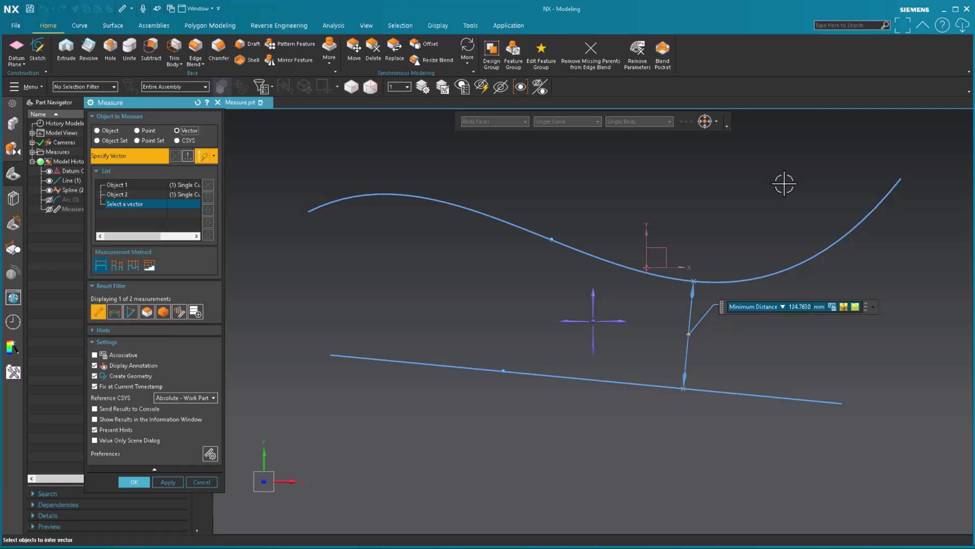
left_click(645, 230)
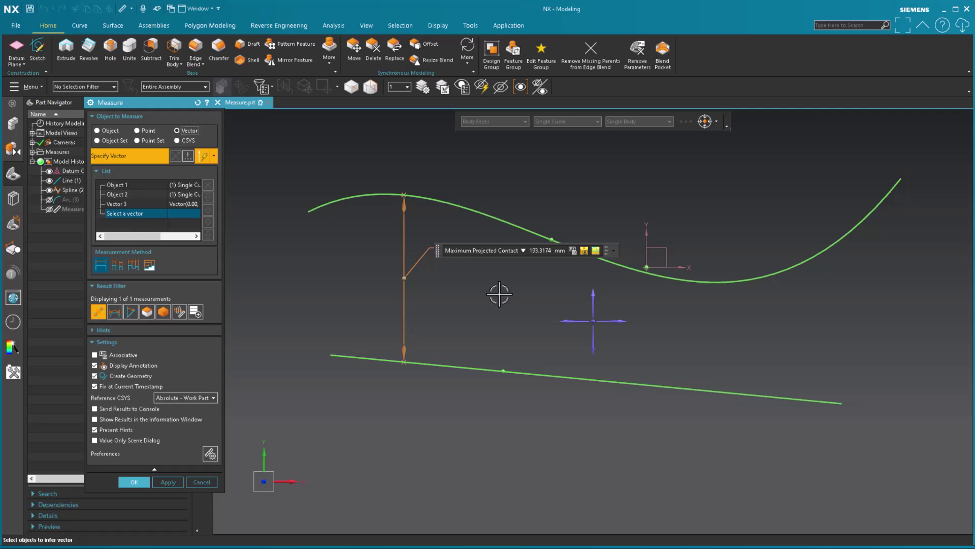
left_click(523, 252)
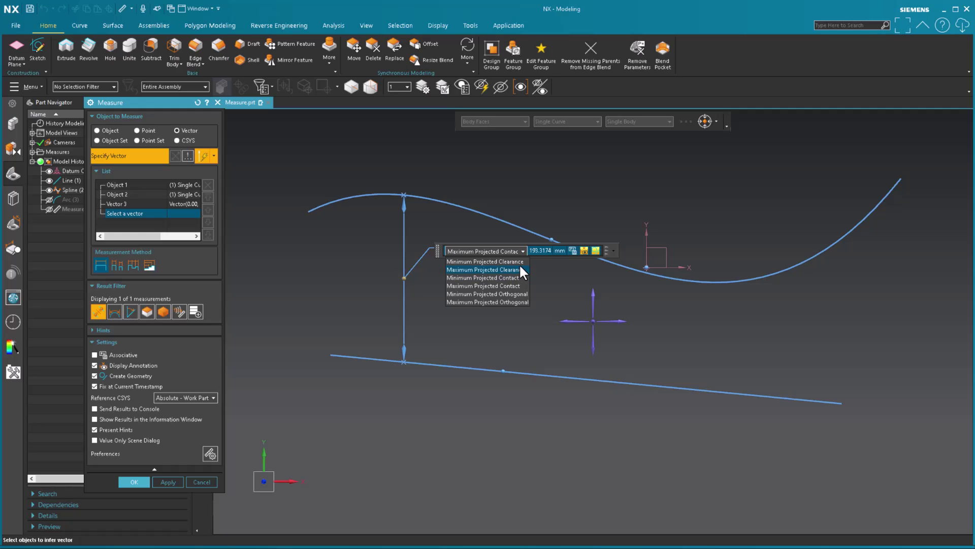
left_click(514, 262)
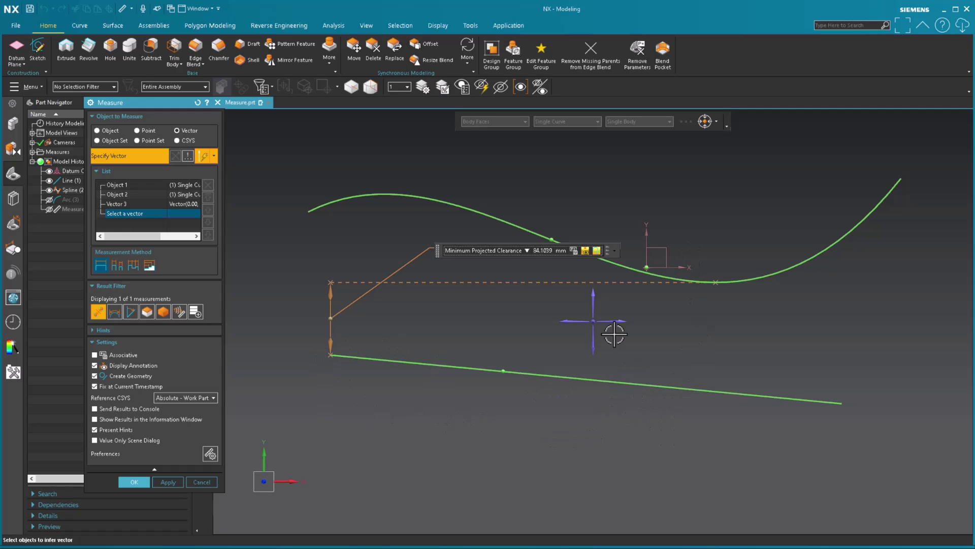
Step: Try Maximum Projected Clearance and Minimum Projected Contact, ending on Maximum Projected Contact (193.3174 mm)
left_click(526, 251)
left_click(501, 270)
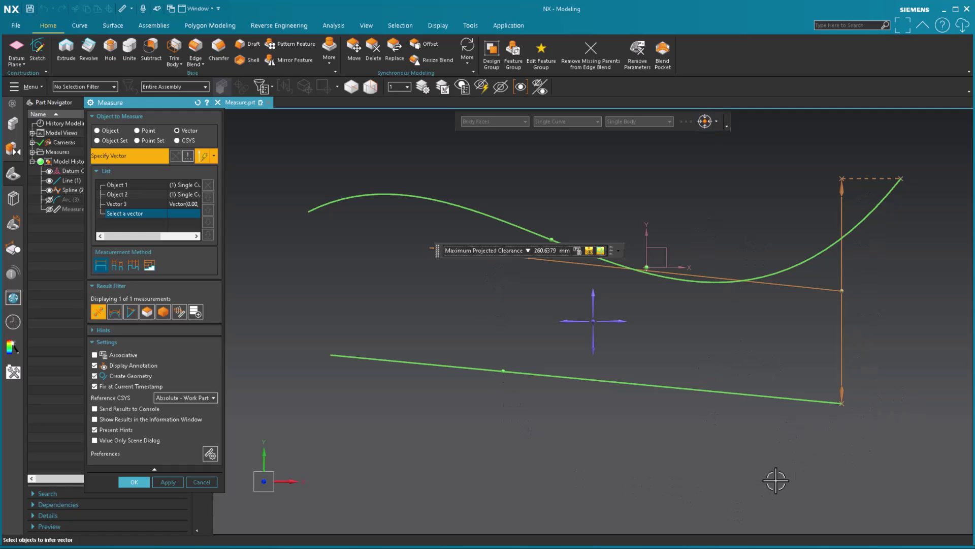
left_click(526, 251)
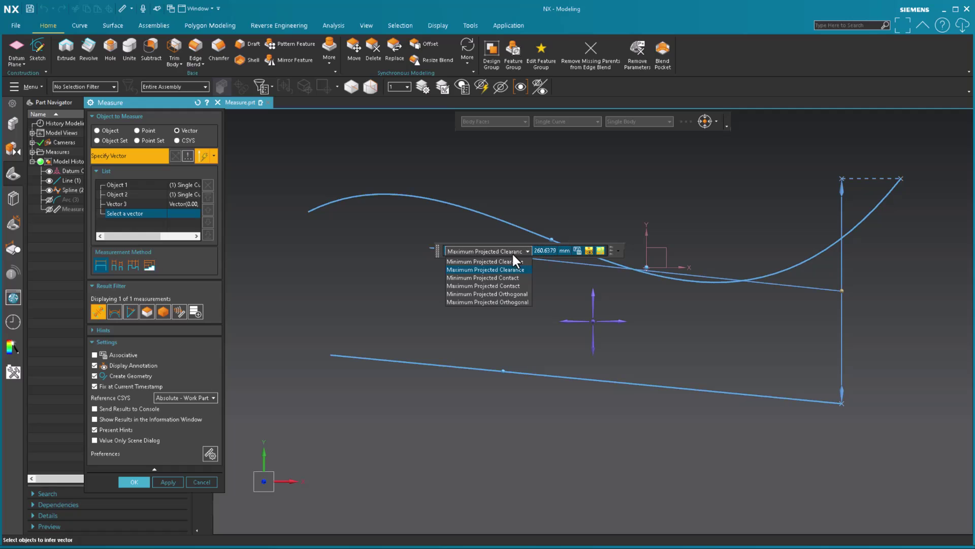
left_click(500, 278)
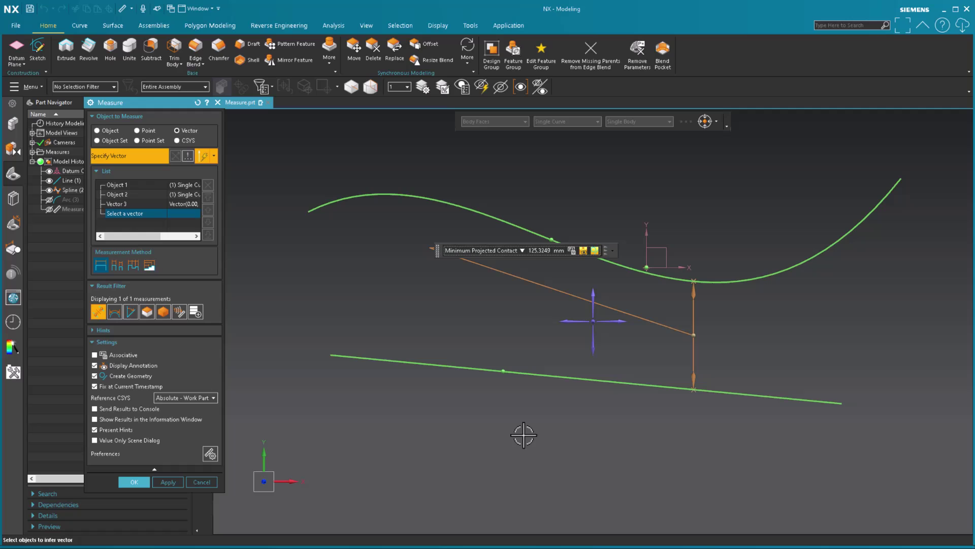
left_click(522, 251)
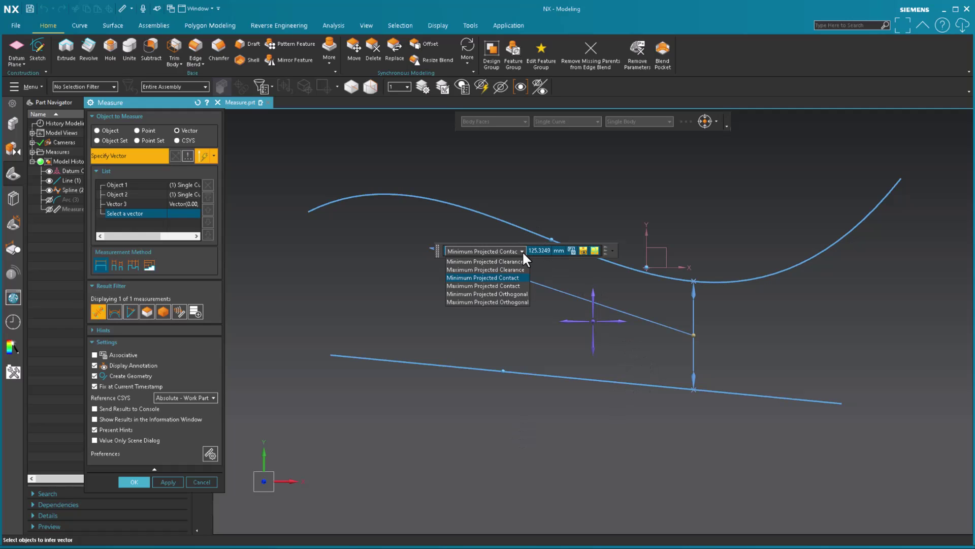
left_click(505, 286)
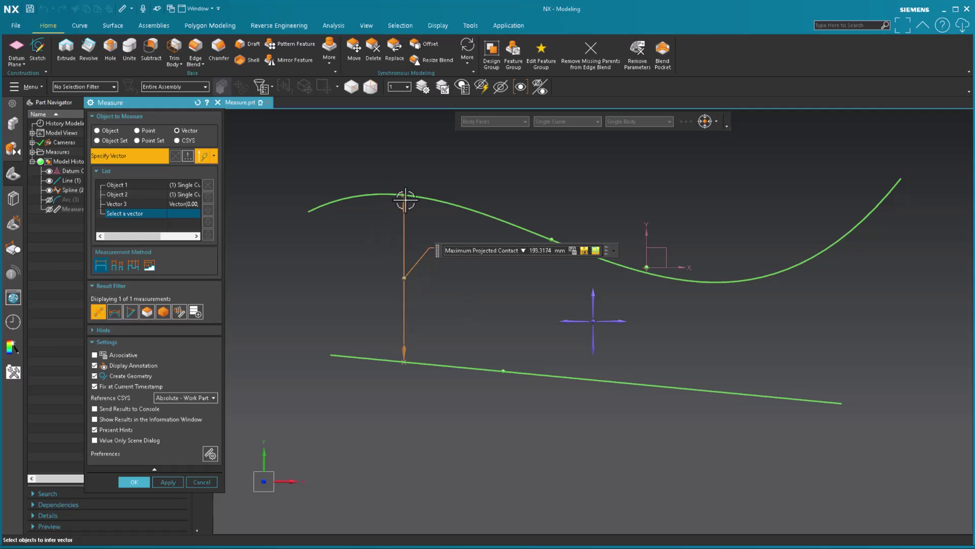
Step: Compare Minimum and Maximum Projected Orthogonal, then return to Minimum Projected Orthogonal
left_click(523, 250)
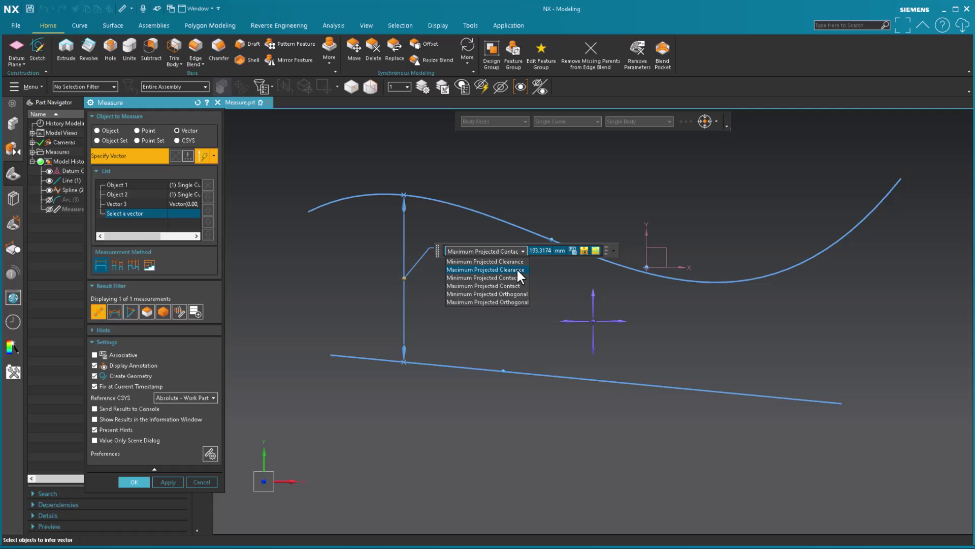
left_click(511, 294)
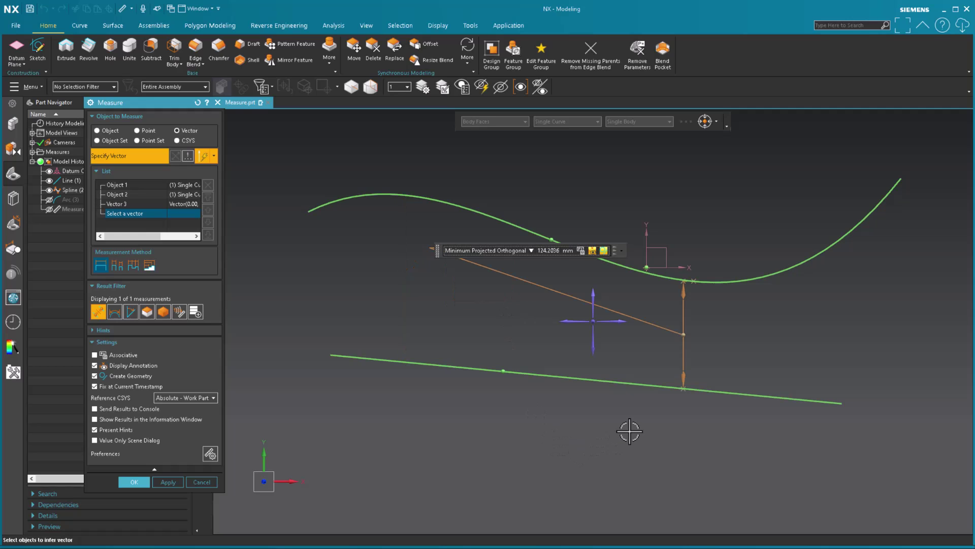
left_click(524, 248)
left_click(494, 302)
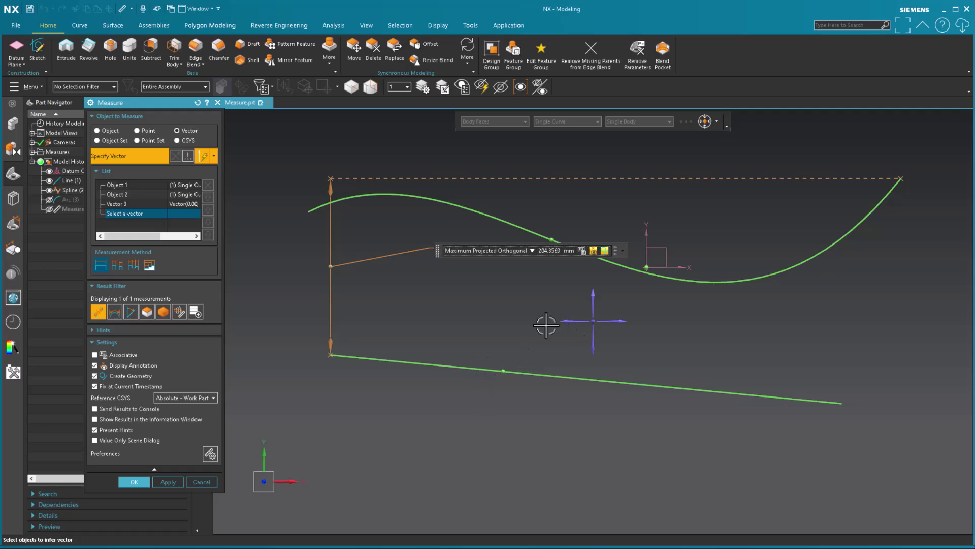
left_click(524, 251)
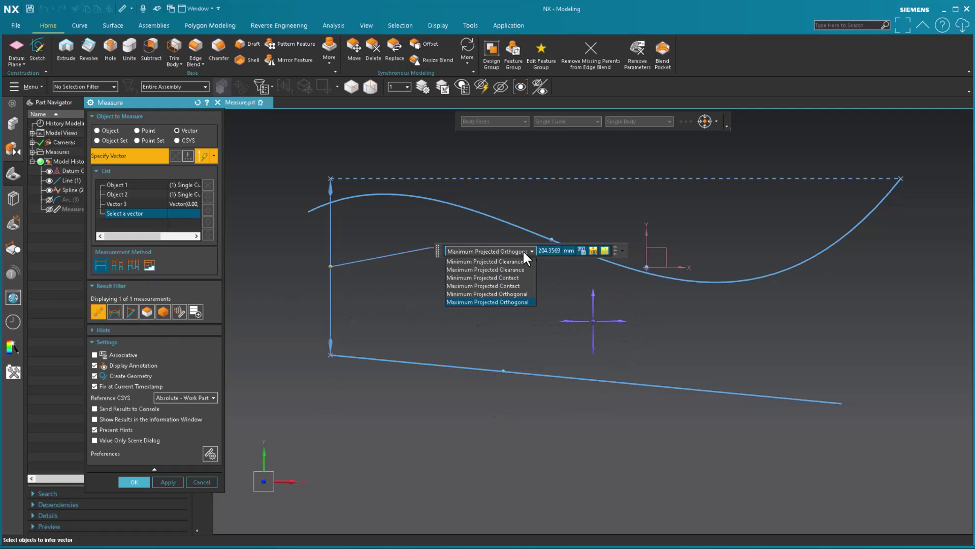
left_click(504, 294)
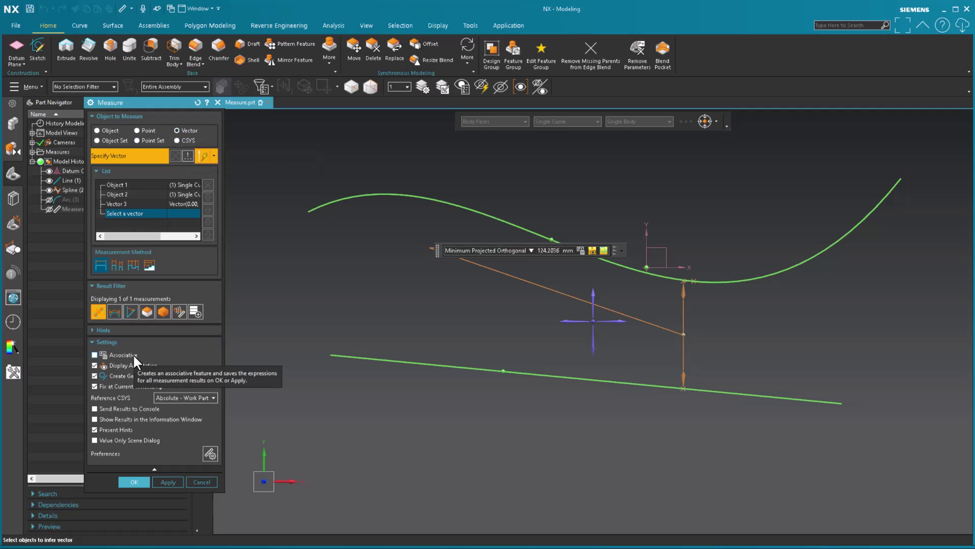
Step: Accept the measurement and move the 124.2036 mm label to the left of the gap
left_click(133, 481)
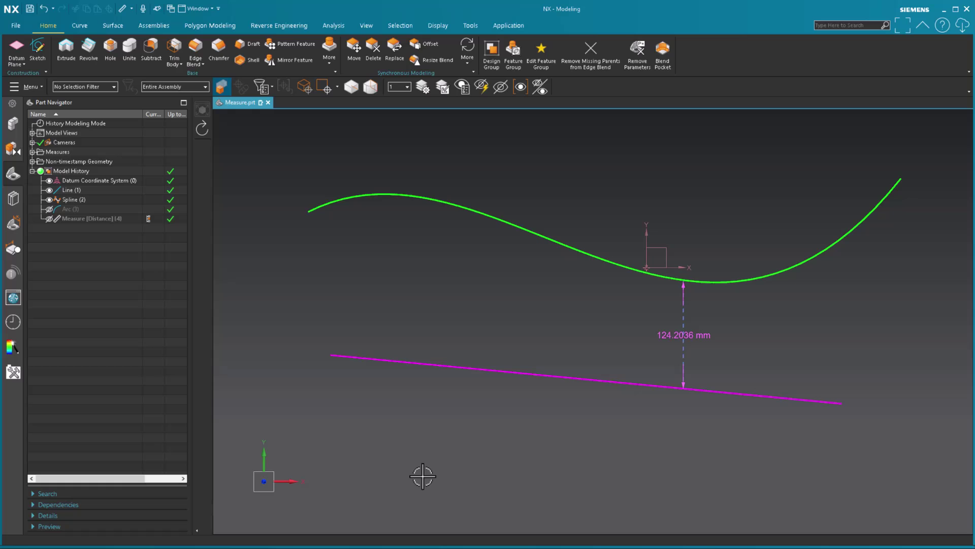
right_click(561, 371)
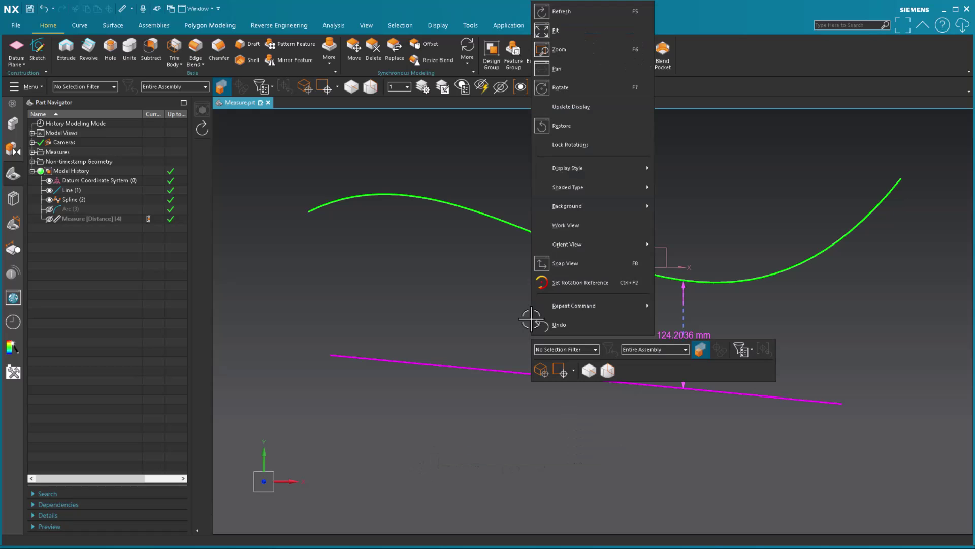
left_click(558, 10)
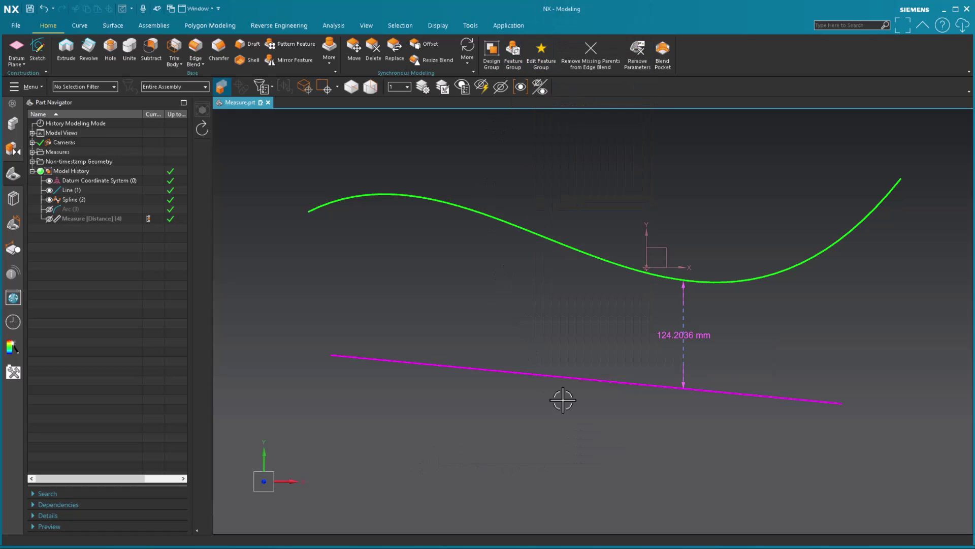
left_click_drag(681, 336, 525, 336)
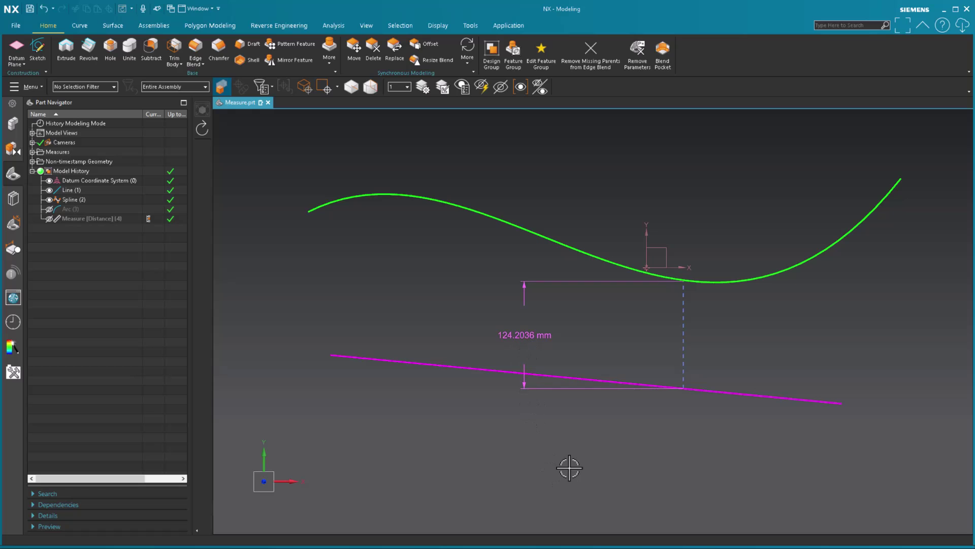
Step: Inspect the dimension's properties and the measure line's settings, closing both without changes
double_click(528, 333)
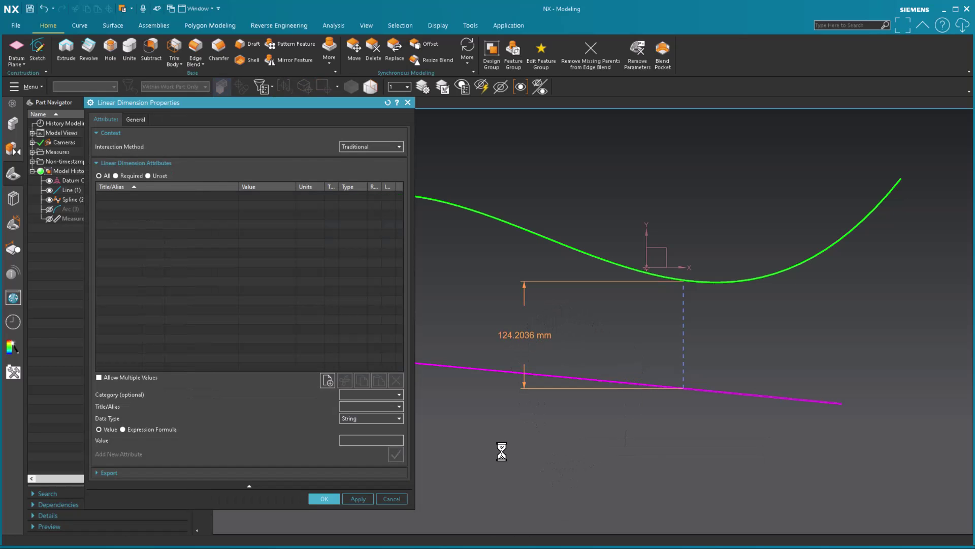
left_click(394, 498)
left_click(678, 322)
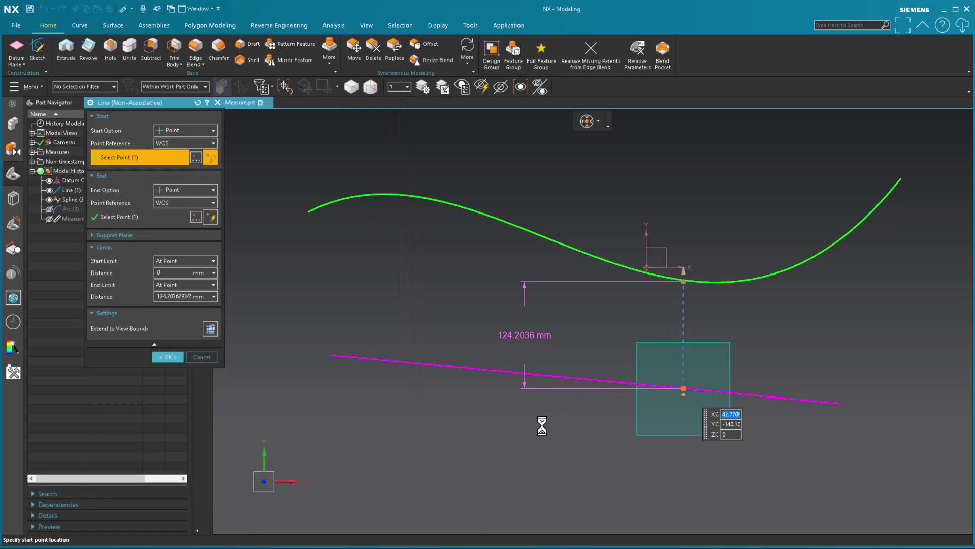
left_click(213, 352)
Step: Delete the measurement's Line from Non-timestamp Geometry, after cancelling a new Measure
left_click(279, 267)
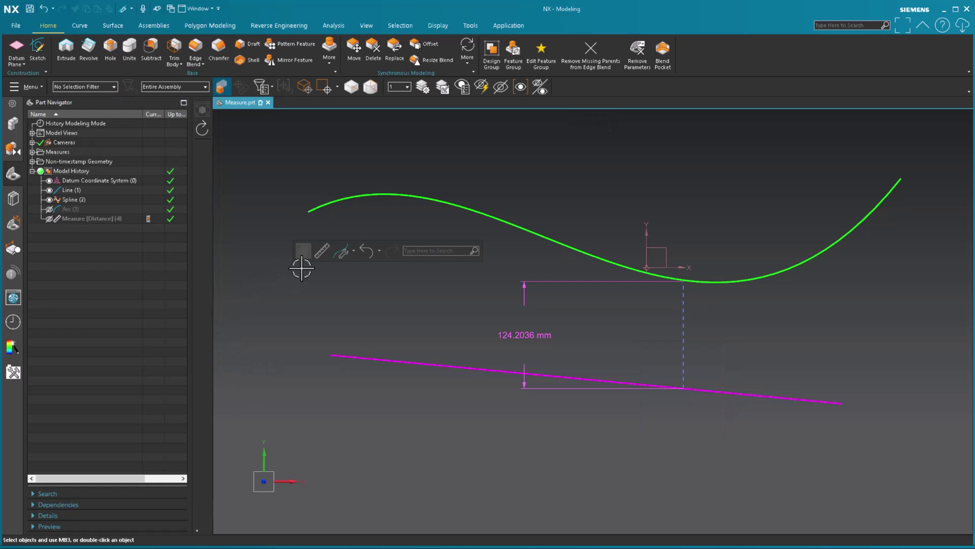
left_click(326, 253)
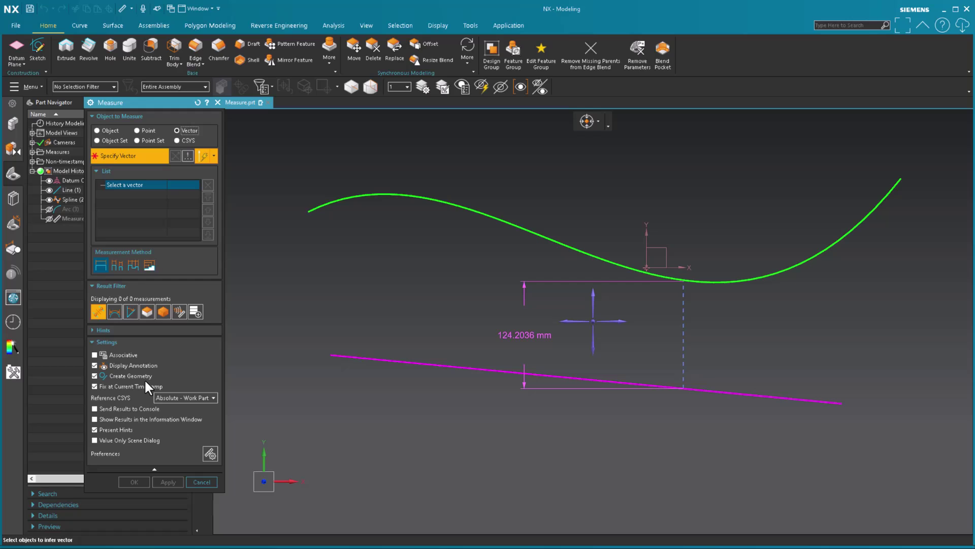
key("Escape")
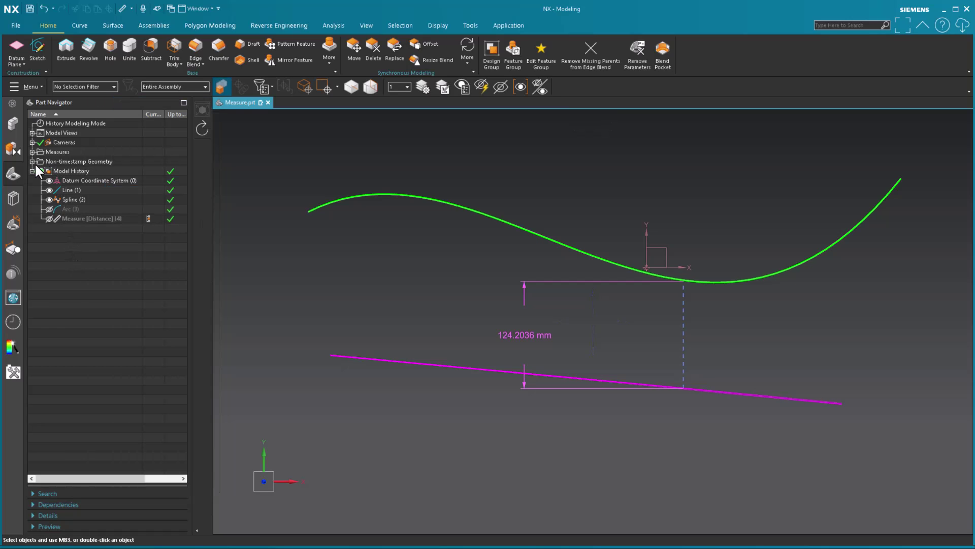
left_click(32, 162)
left_click(73, 171)
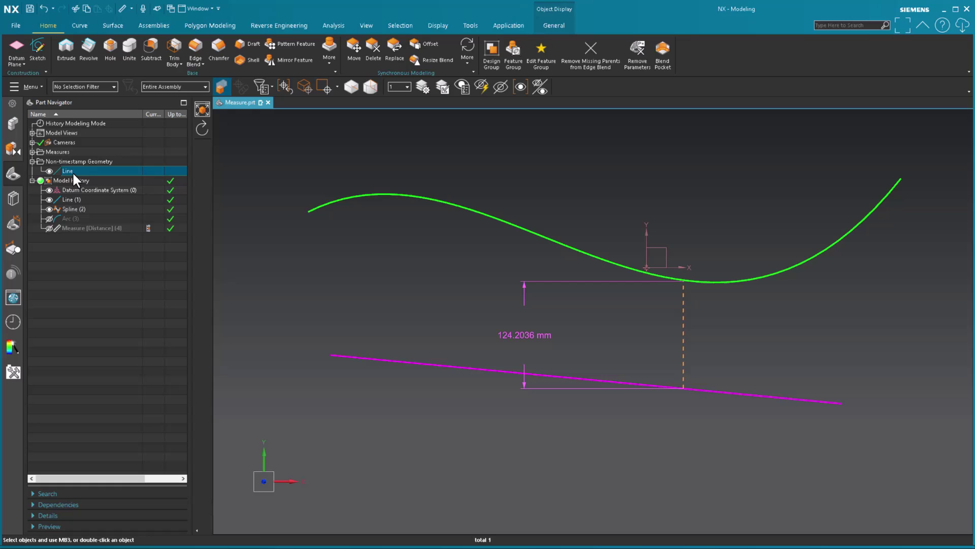
key("Delete")
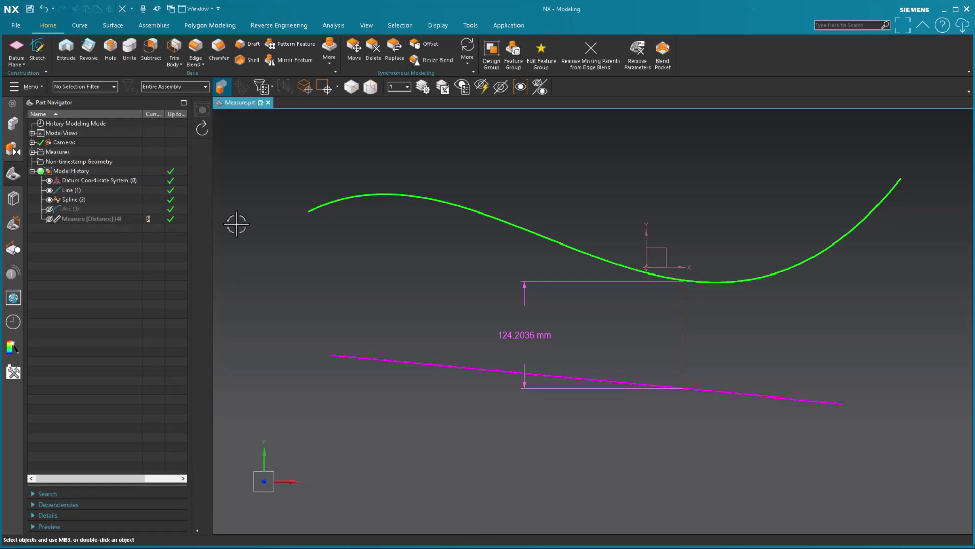
Step: Select the 124.2036 mm dimension, hide and restore it, and check its properties
left_click(543, 333)
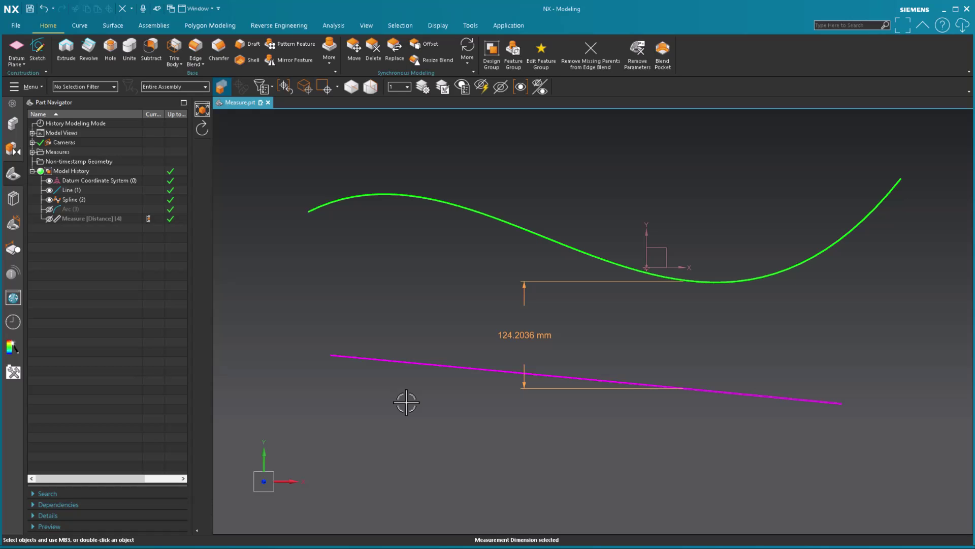
key("ctrl+b")
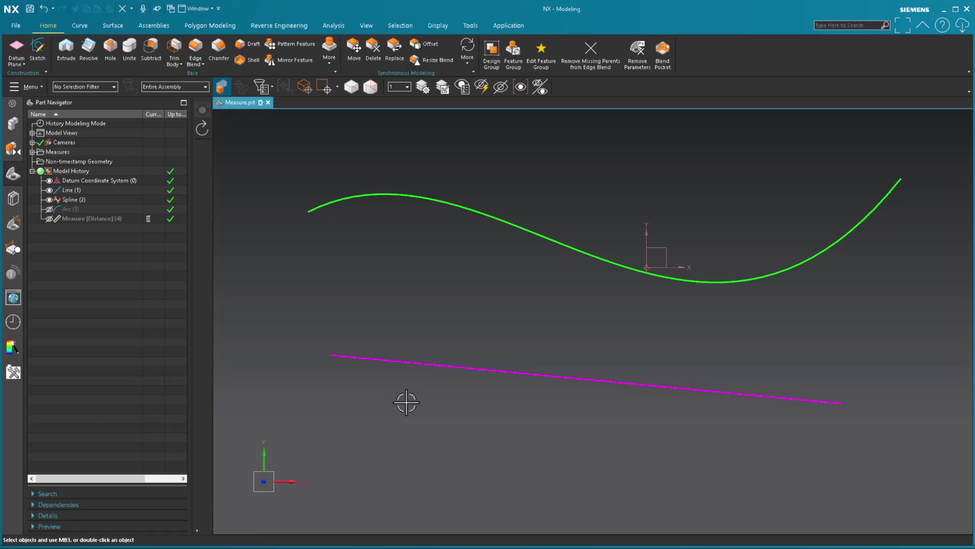
key("ctrl+z")
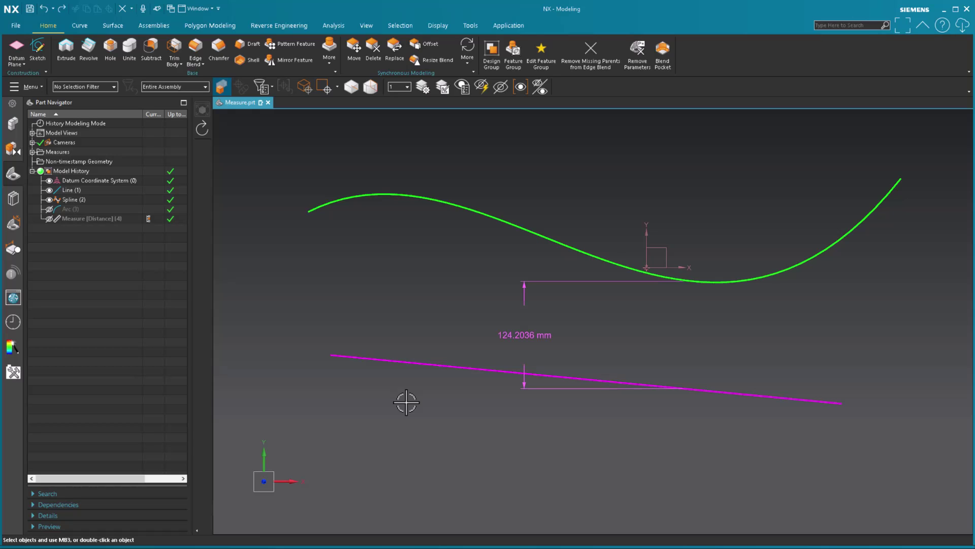
double_click(526, 336)
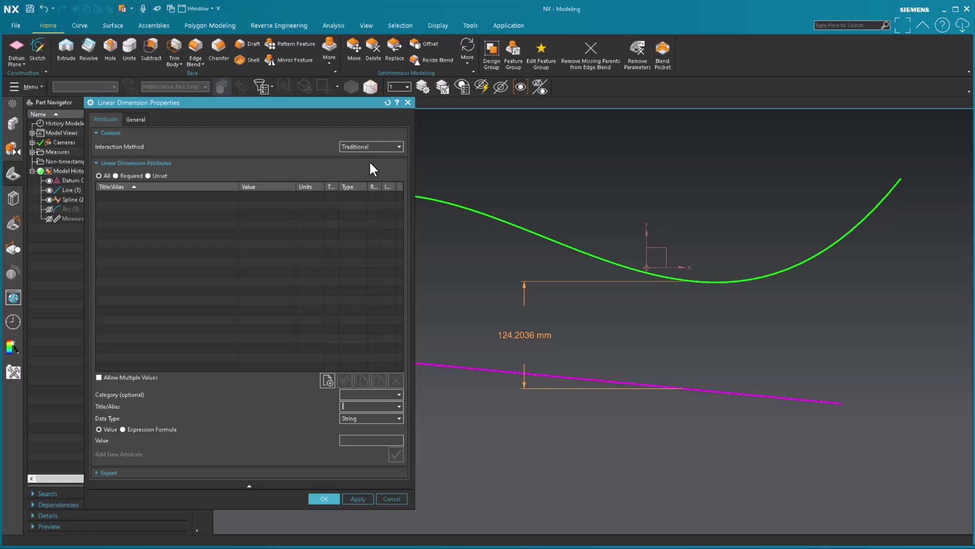
left_click(145, 116)
key("Escape")
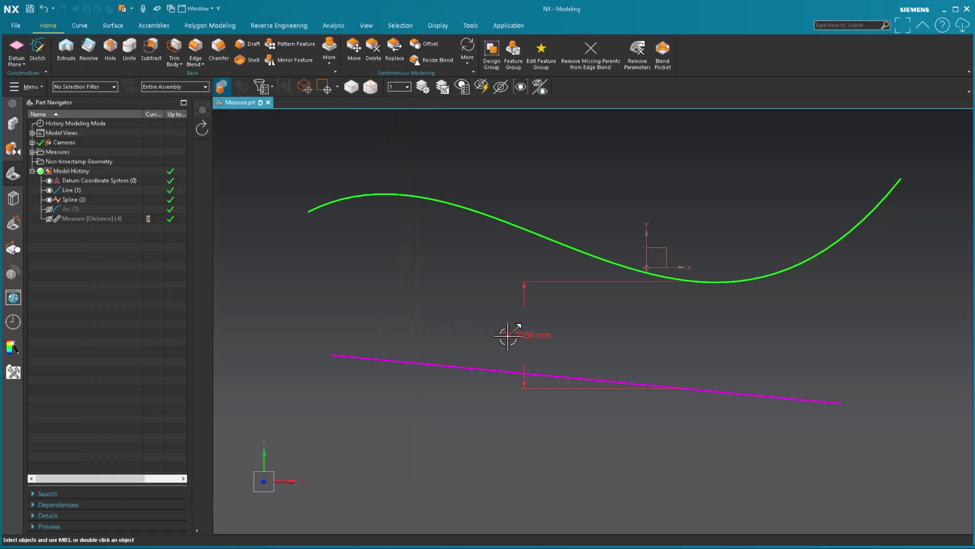
Step: Review the dimension's right-click options, then reselect the dimension and delete it
right_click(507, 335)
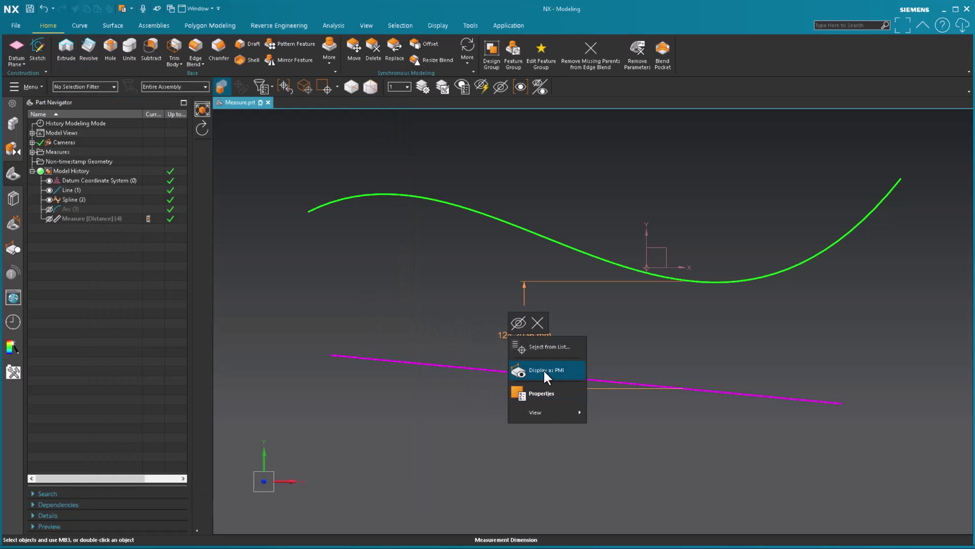
mouse_move(552, 410)
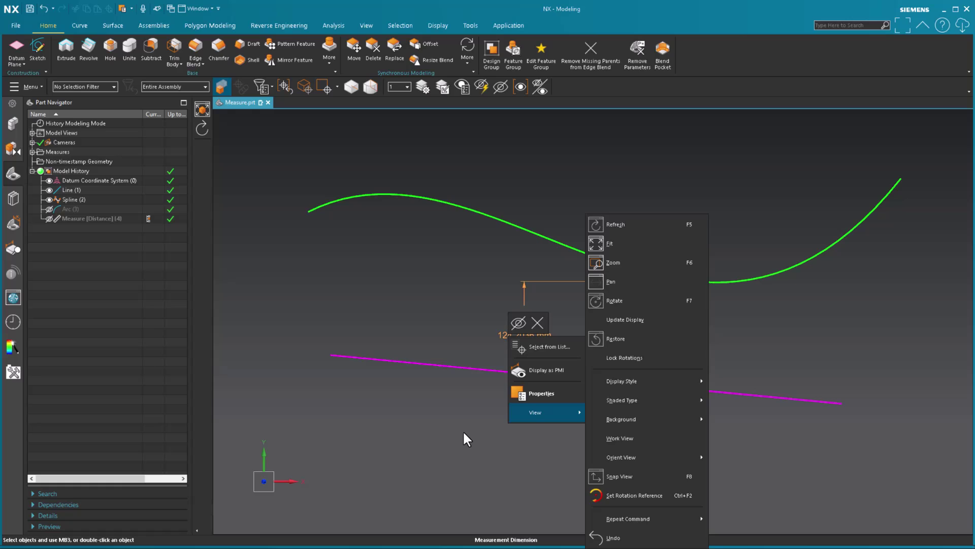
key("Escape")
key("Escape")
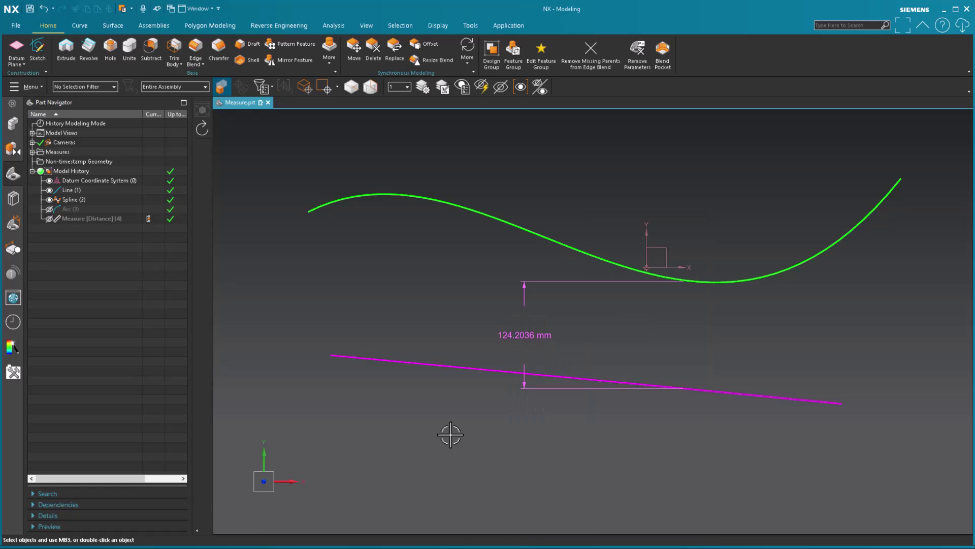
left_click(517, 322)
key("Delete")
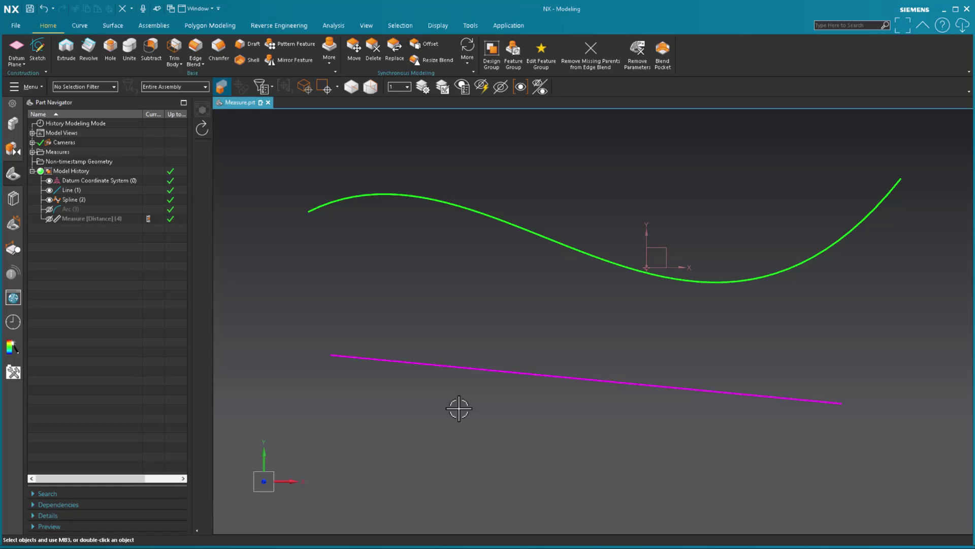
right_click(426, 425)
left_click(457, 413)
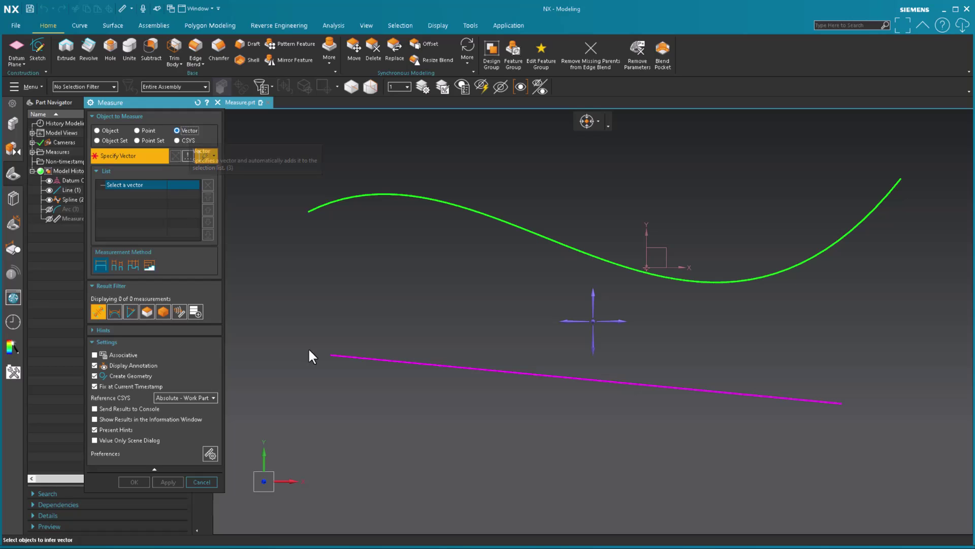
left_click(554, 240)
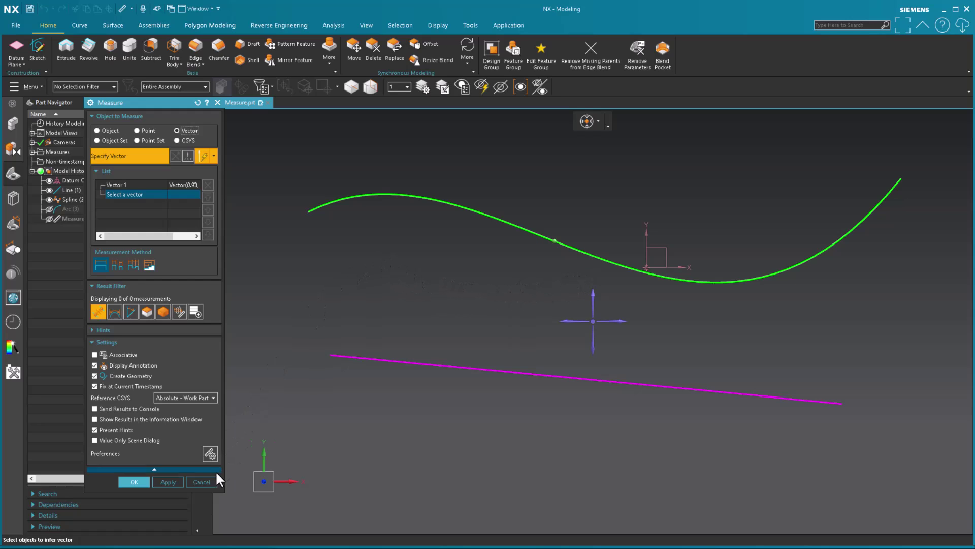
left_click(203, 482)
Step: Start a new Object-mode measurement between the magenta line and the spline
right_click(310, 272)
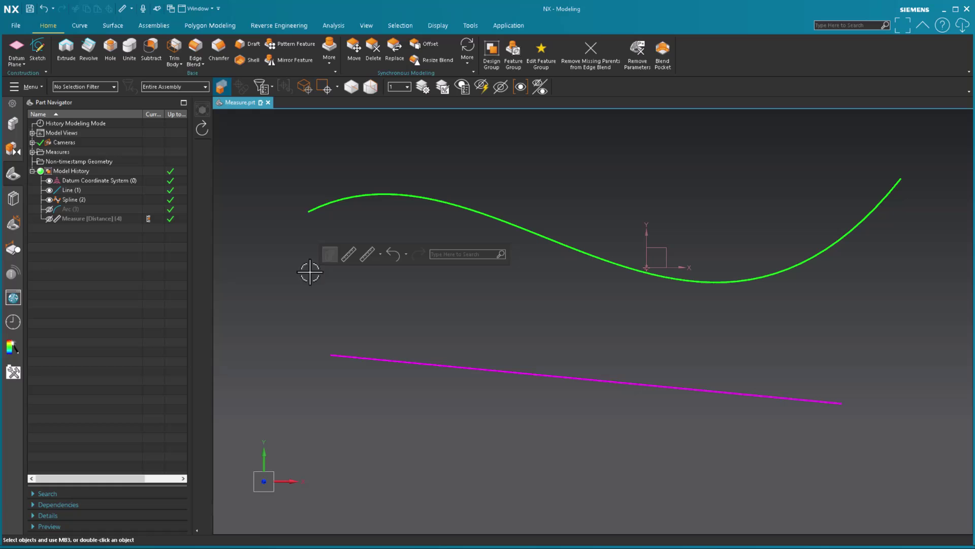
left_click(349, 253)
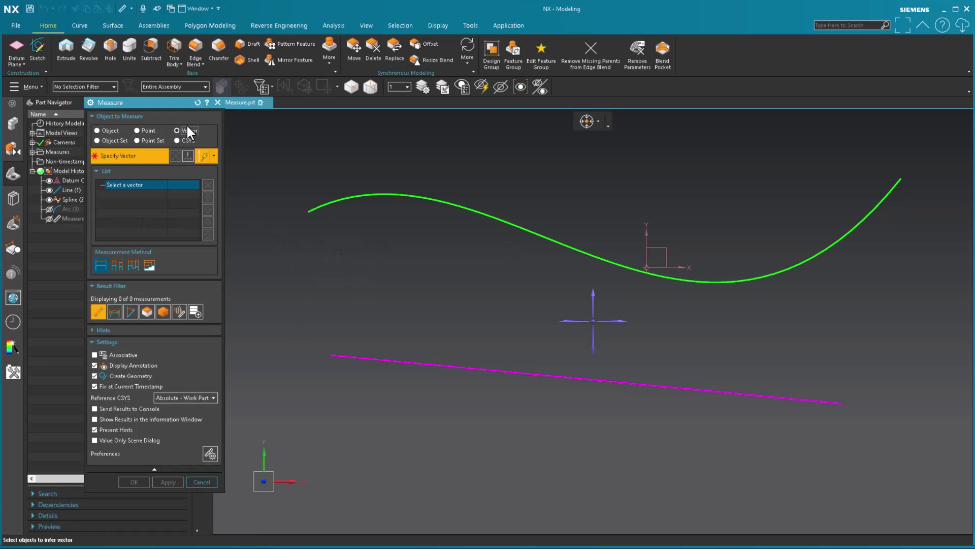
left_click(97, 131)
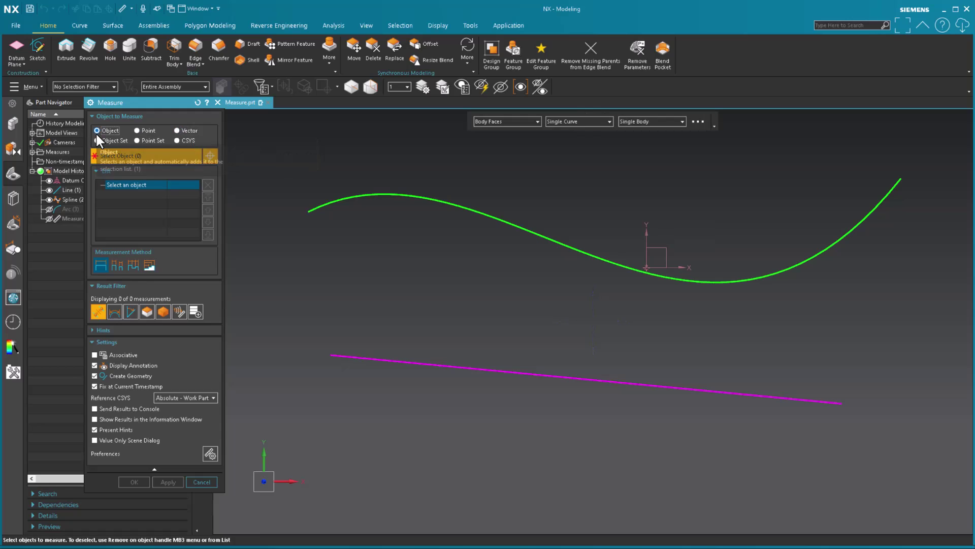
left_click(519, 372)
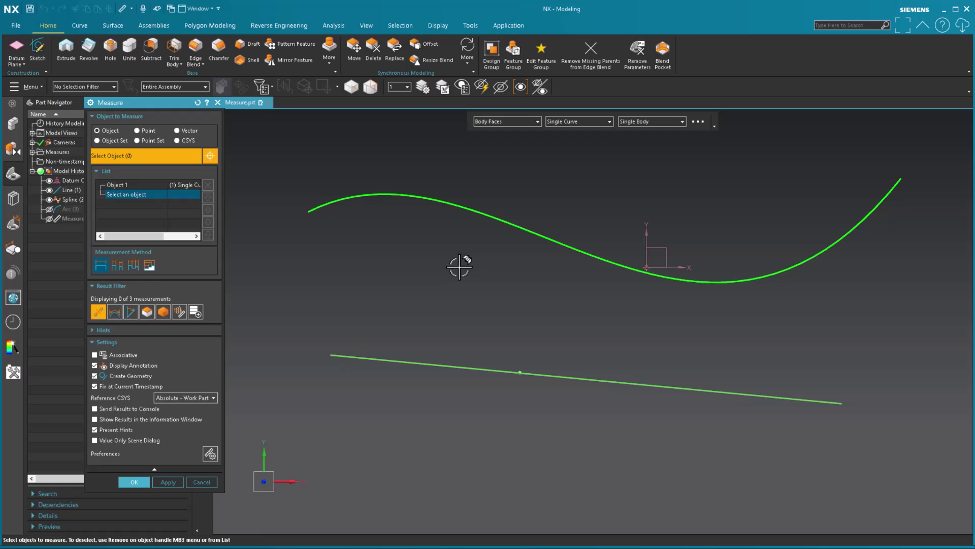
left_click(518, 226)
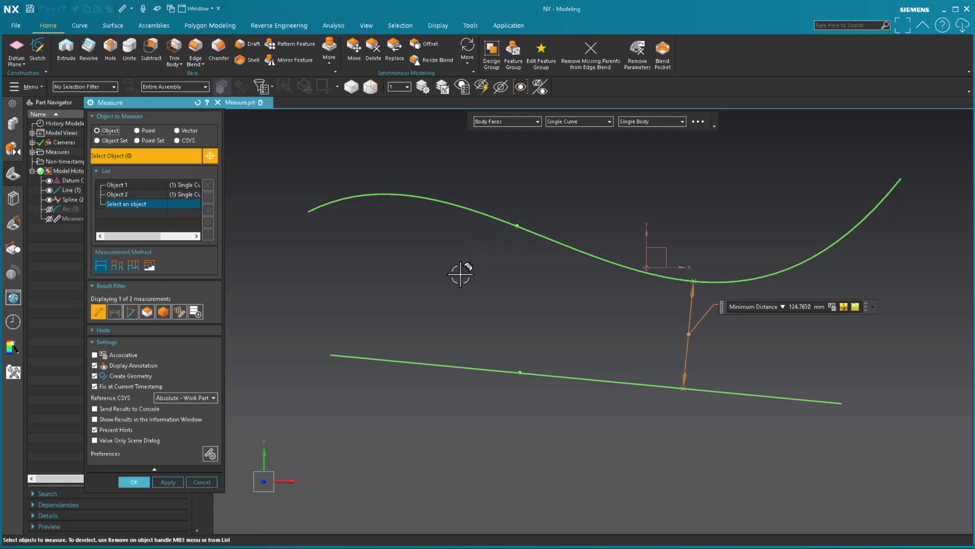
Step: Turn off annotation and geometry creation, measure along the vertical vector, and accept
left_click(94, 366)
left_click(94, 375)
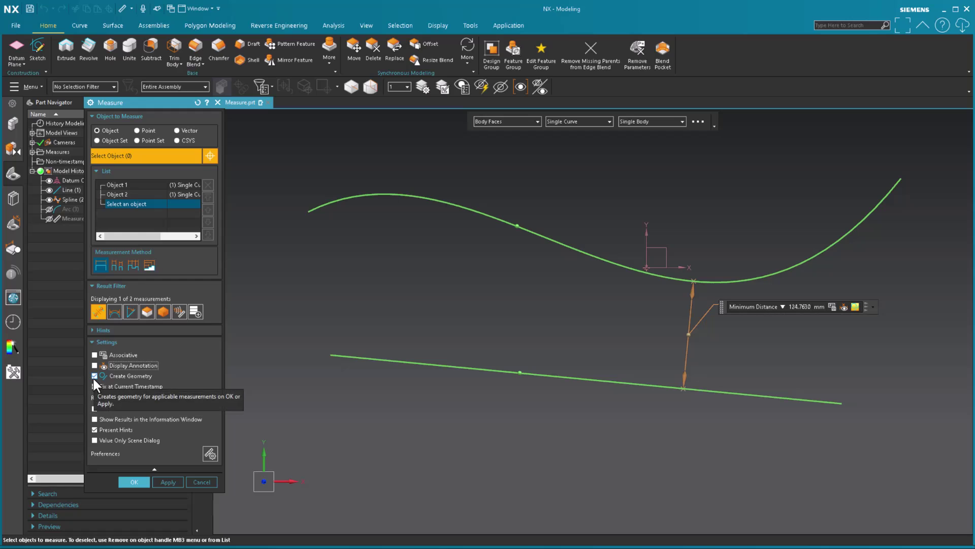
left_click(94, 385)
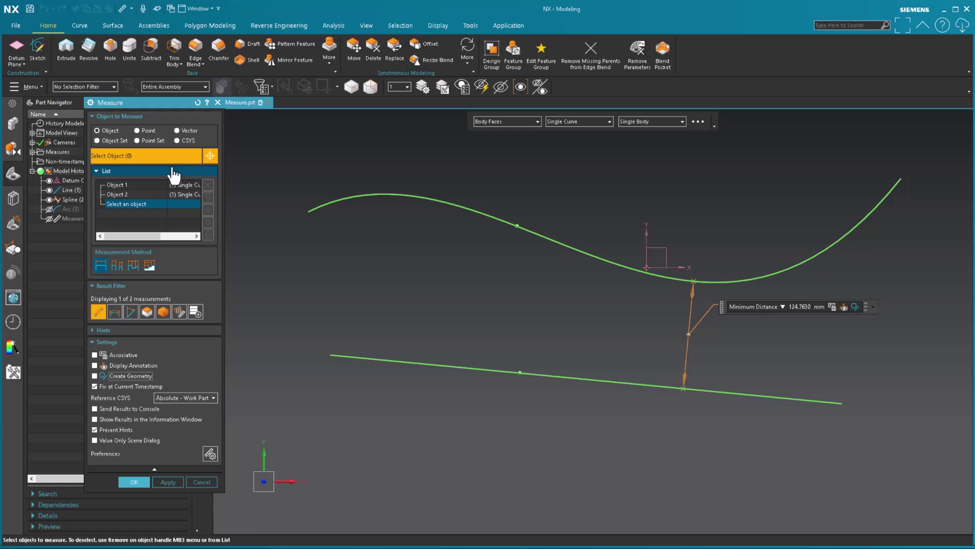
left_click(177, 130)
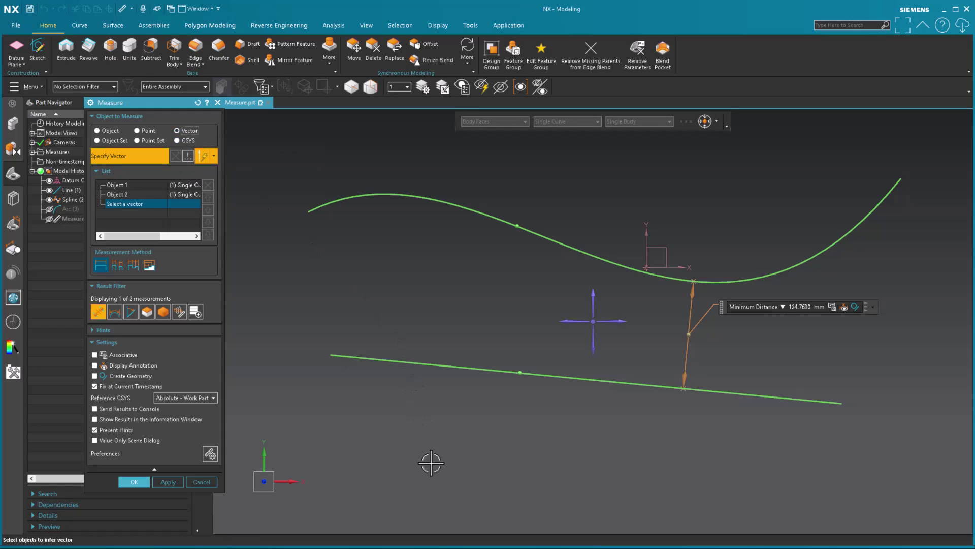
left_click(591, 293)
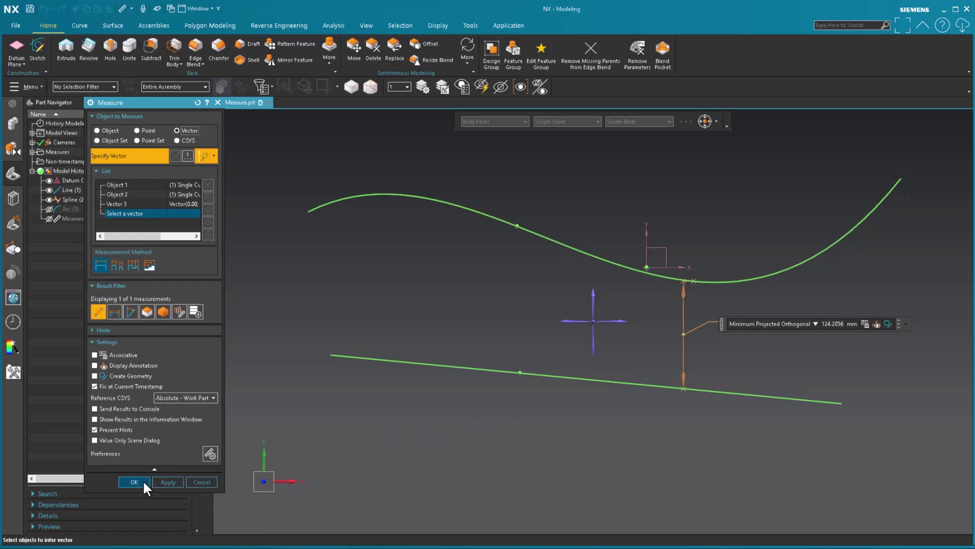
left_click(143, 480)
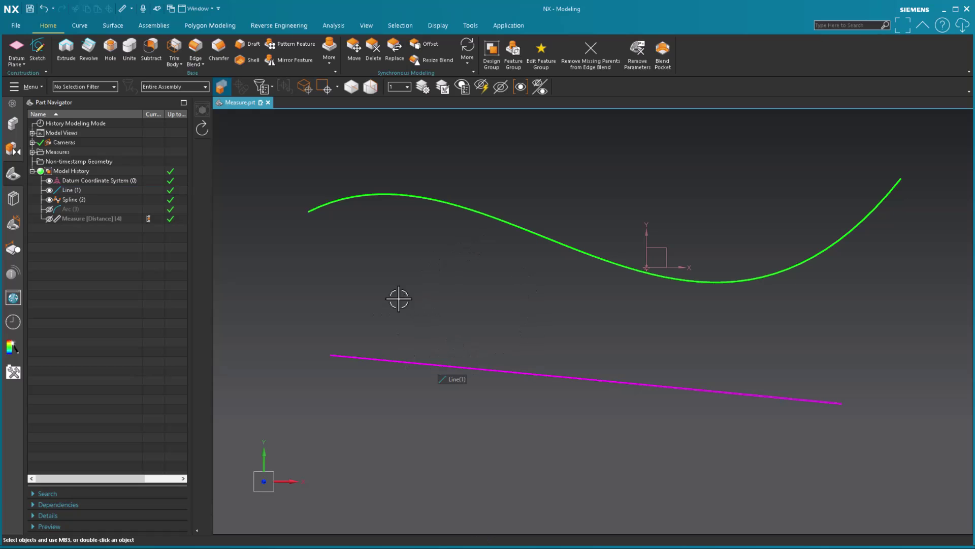
Step: Open a fresh Measure dialog from the graphics-area mini toolbar, left in Vector mode
left_click(403, 279)
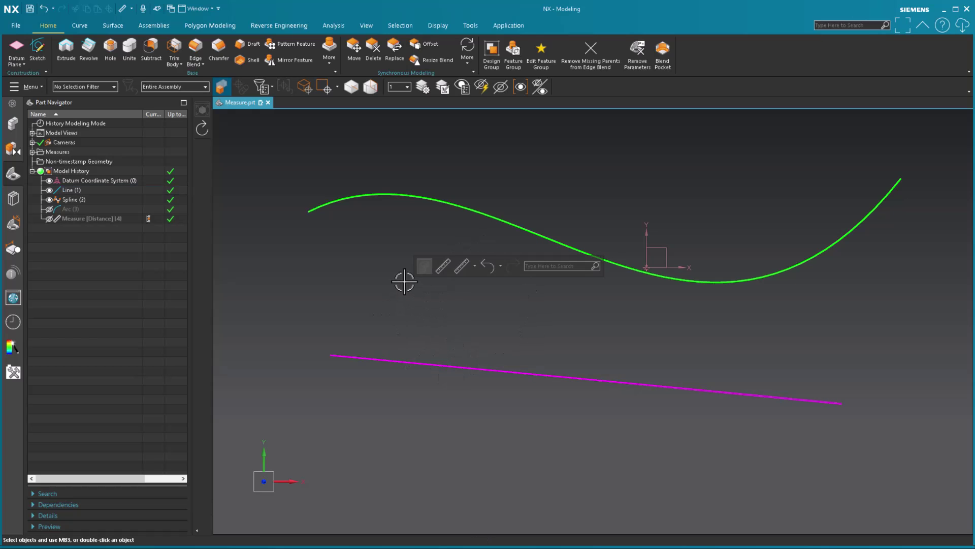
left_click(441, 263)
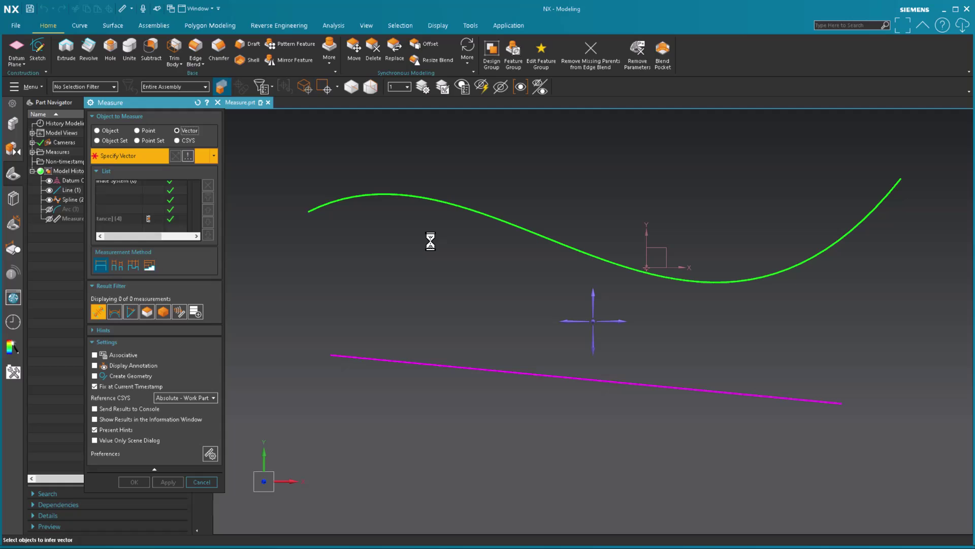